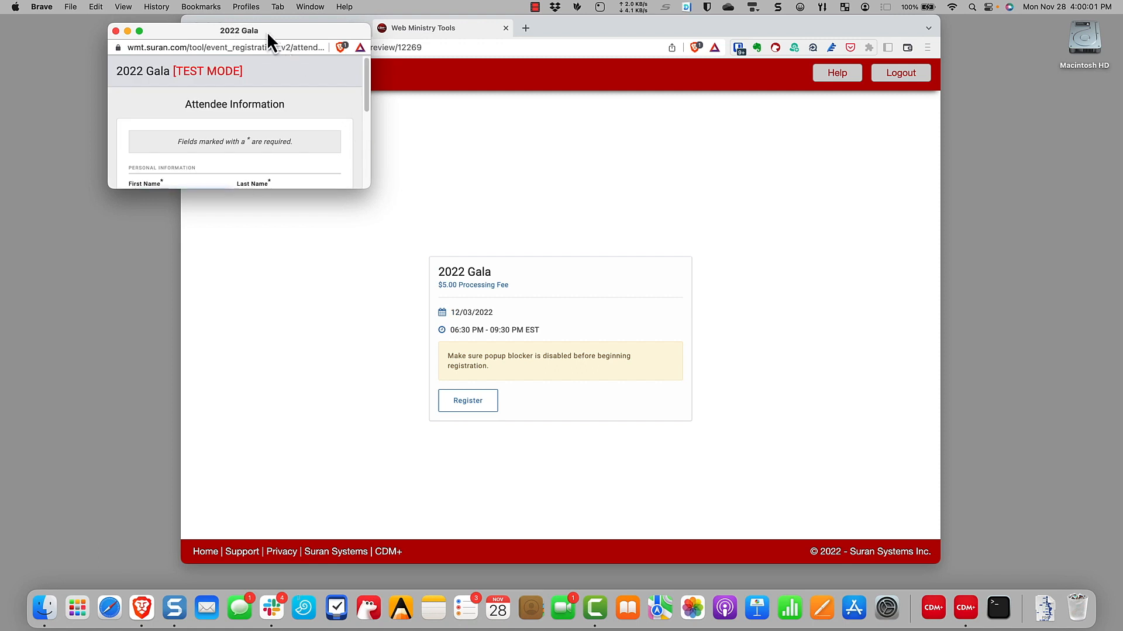
Move the 2022 Gala registration popup to the centre of the screen
{"action": "left_click_drag", "start_coordinate": [272, 30], "coordinate": [538, 43]}
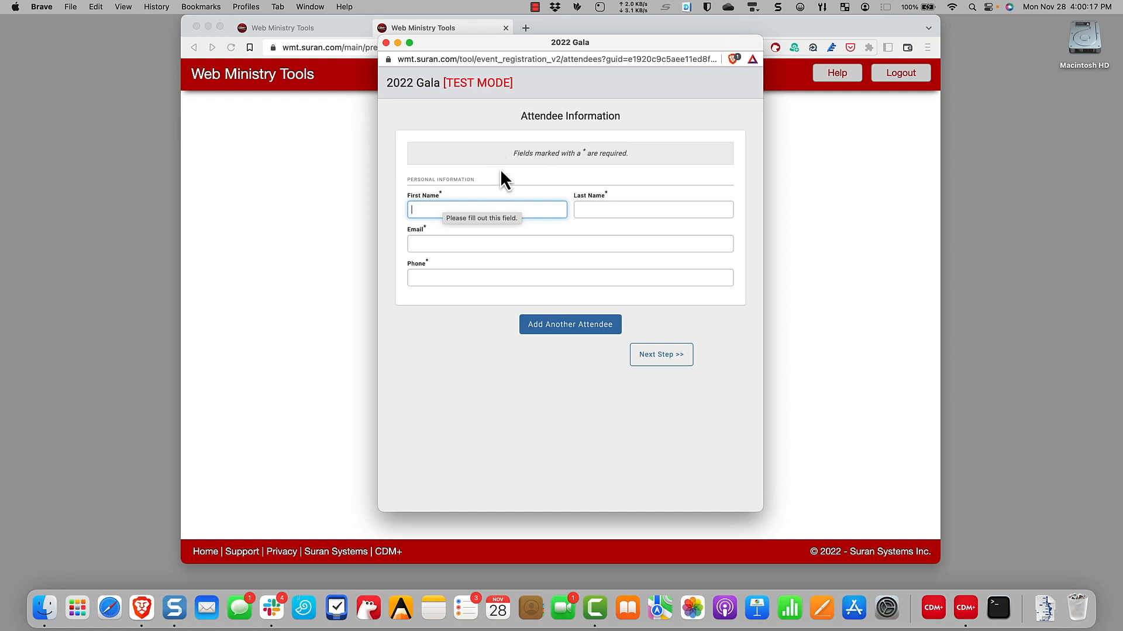
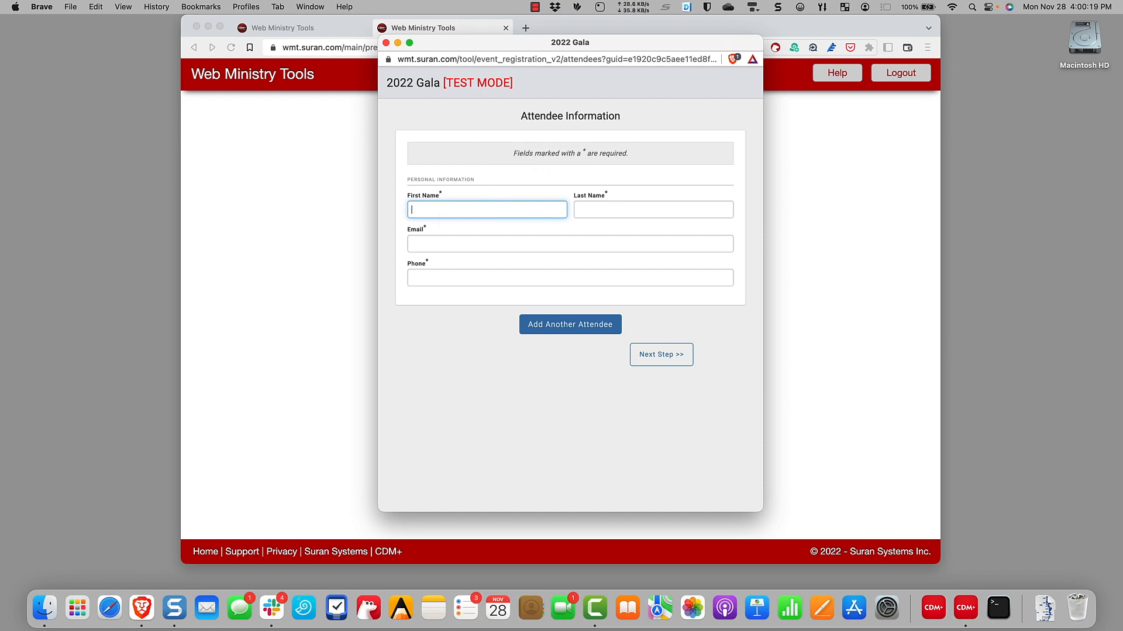
Enter the first attendee's first name, last name, e-mail and phone number
{"action": "key", "text": "Tab"}
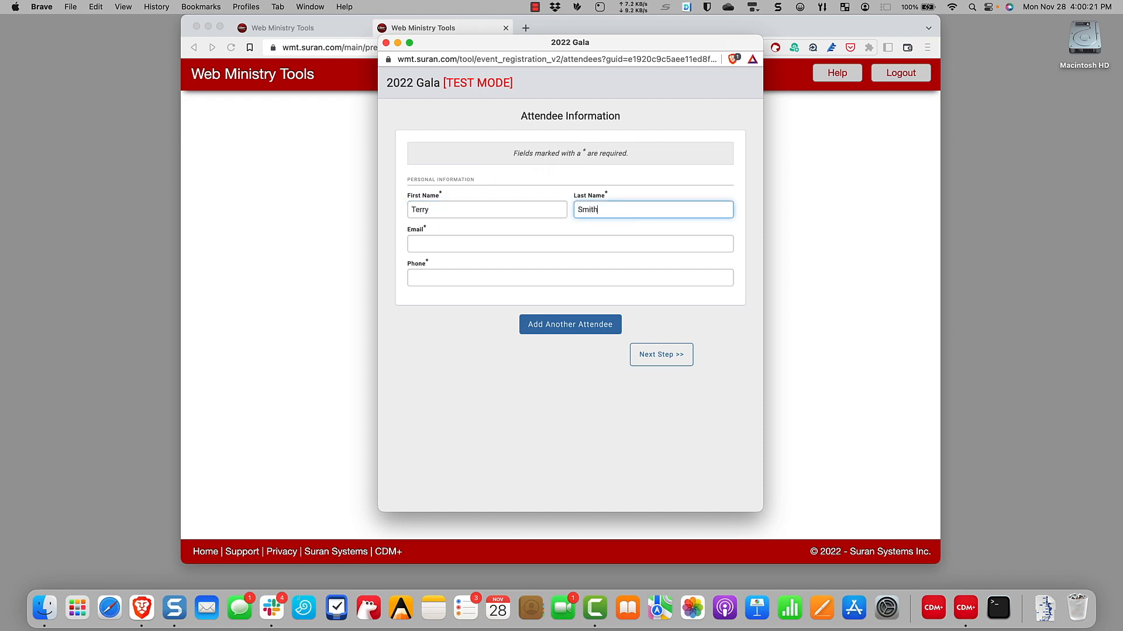
{"action": "key", "text": "Tab"}
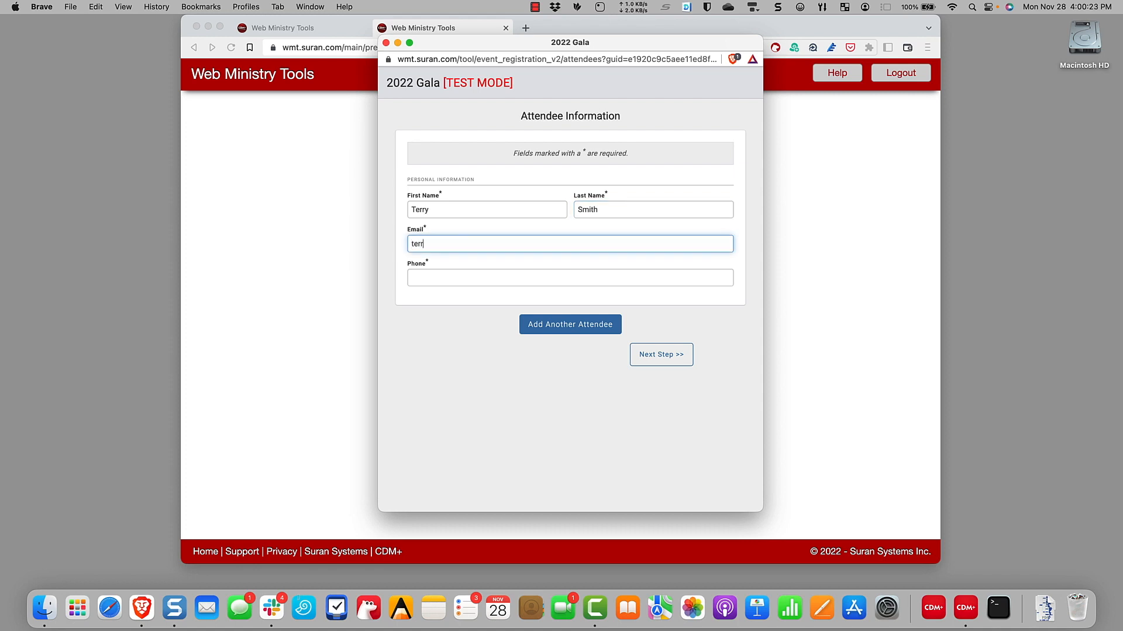
{"action": "key", "text": "Tab"}
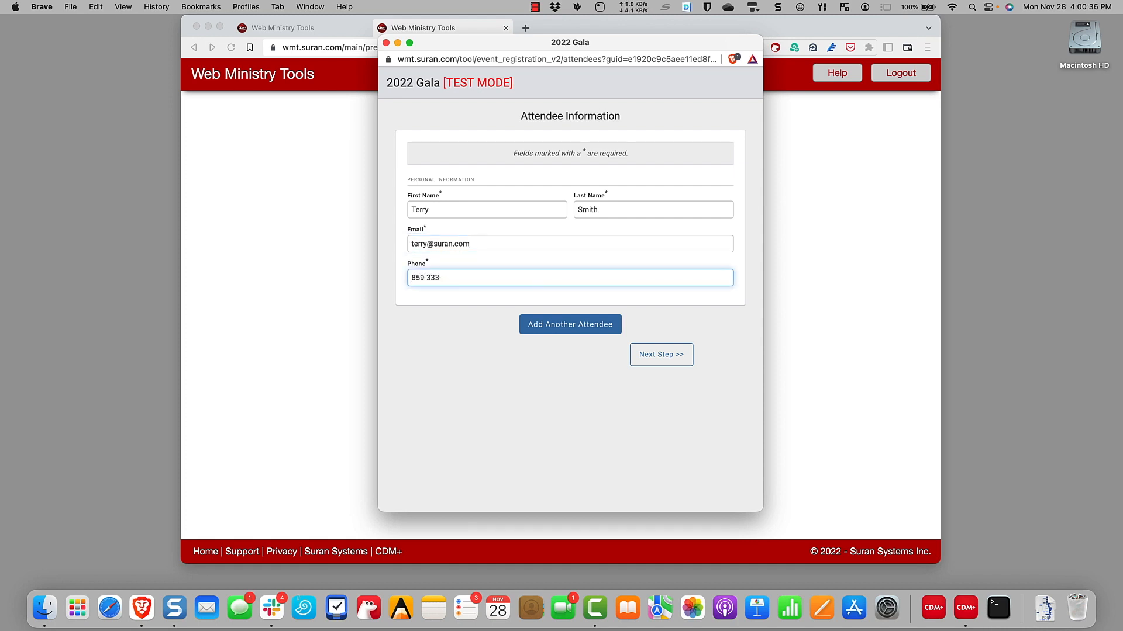
Add a second attendee with their name, e-mail and phone, then submit both attendees
{"action": "left_click", "coordinate": [571, 331]}
{"action": "scroll", "coordinate": [564, 326], "scroll_direction": "down", "scroll_amount": 3}
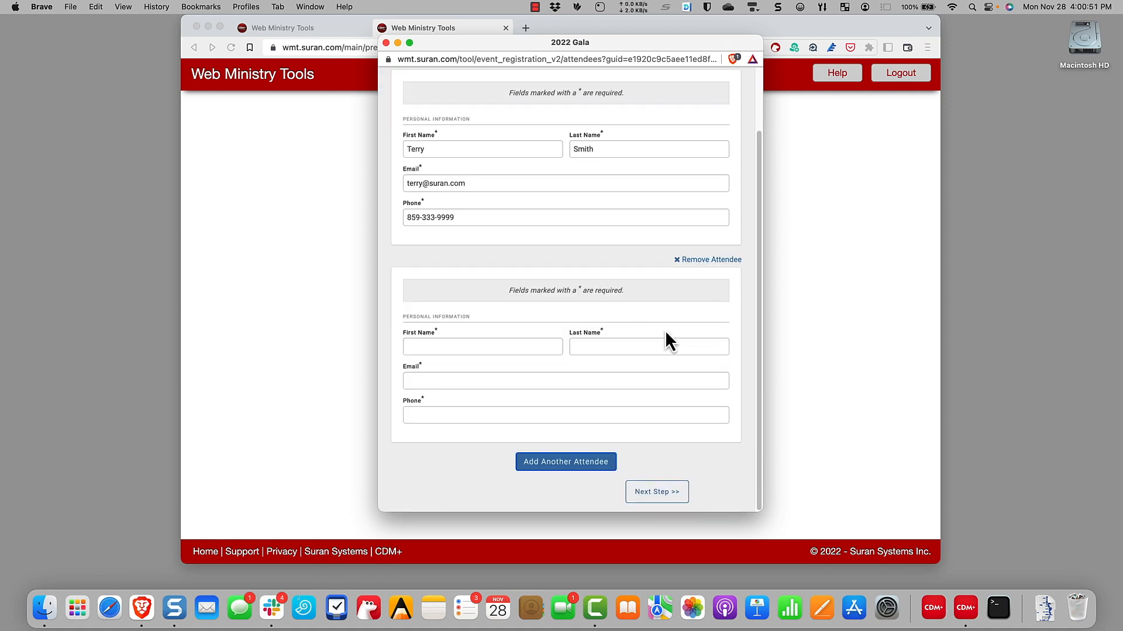
{"action": "left_click", "coordinate": [441, 347]}
{"action": "key", "text": "Tab"}
{"action": "key", "text": "Tab"}
{"action": "key", "text": "Tab"}
{"action": "left_click", "coordinate": [664, 492]}
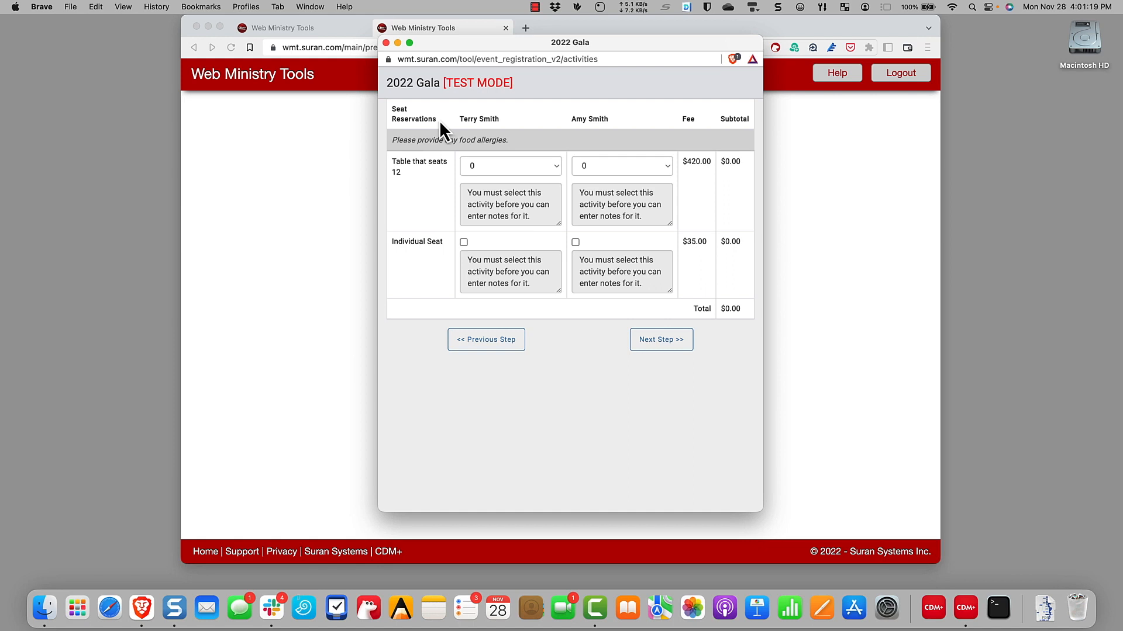
Leave the first attendee's 'Table that seats 12' quantity at 0
{"action": "left_click_drag", "start_coordinate": [416, 116], "coordinate": [391, 108]}
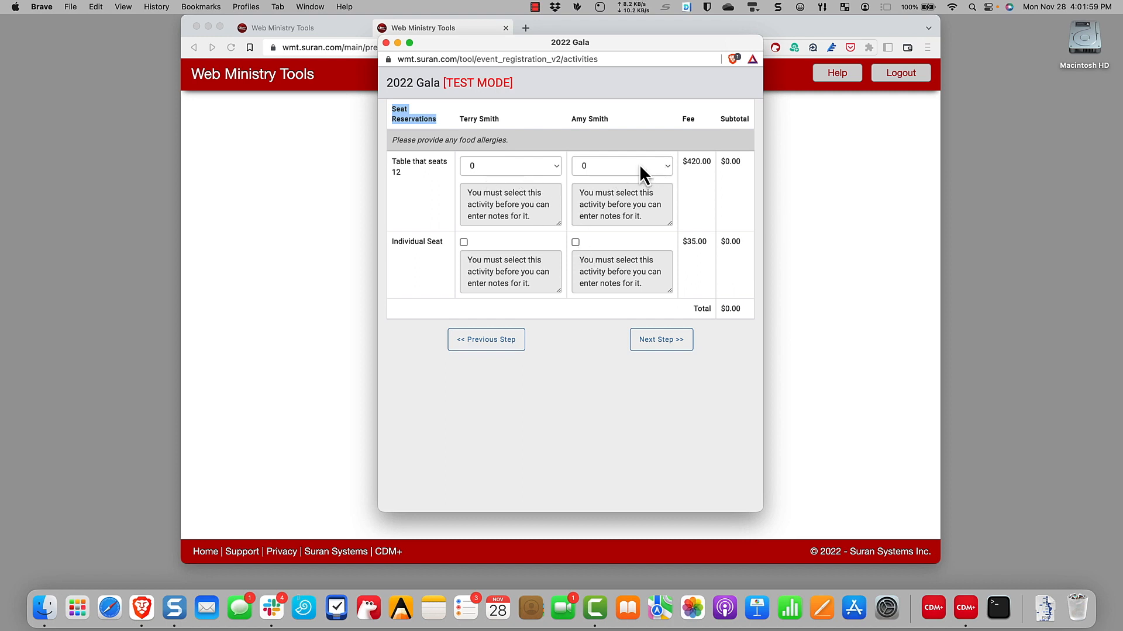
{"action": "left_click", "coordinate": [556, 166]}
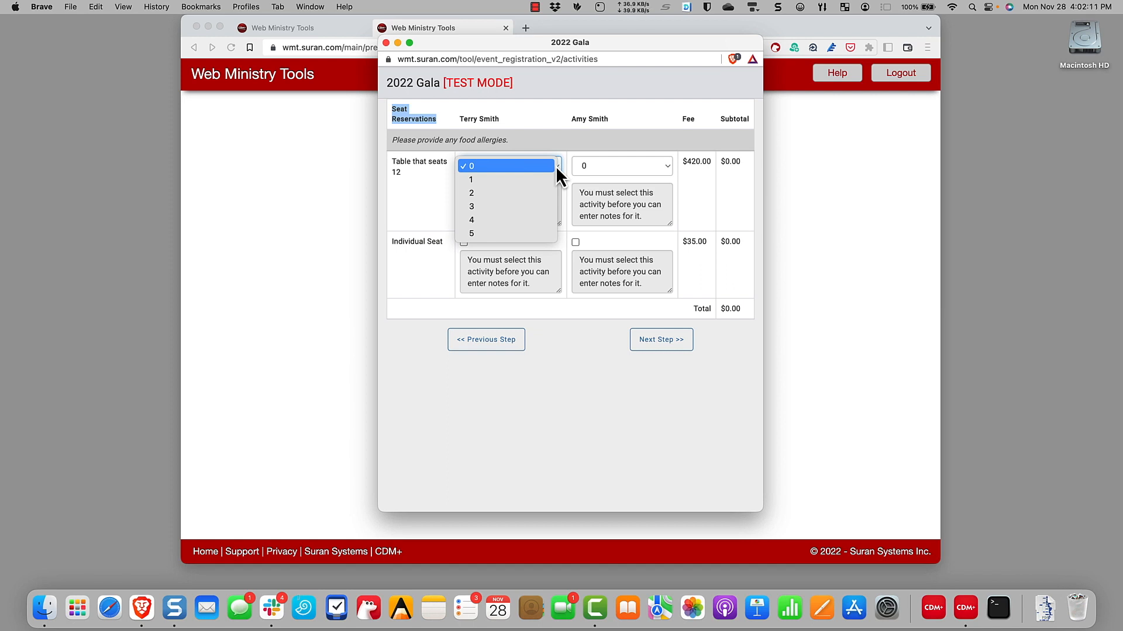
{"action": "left_click", "coordinate": [555, 166]}
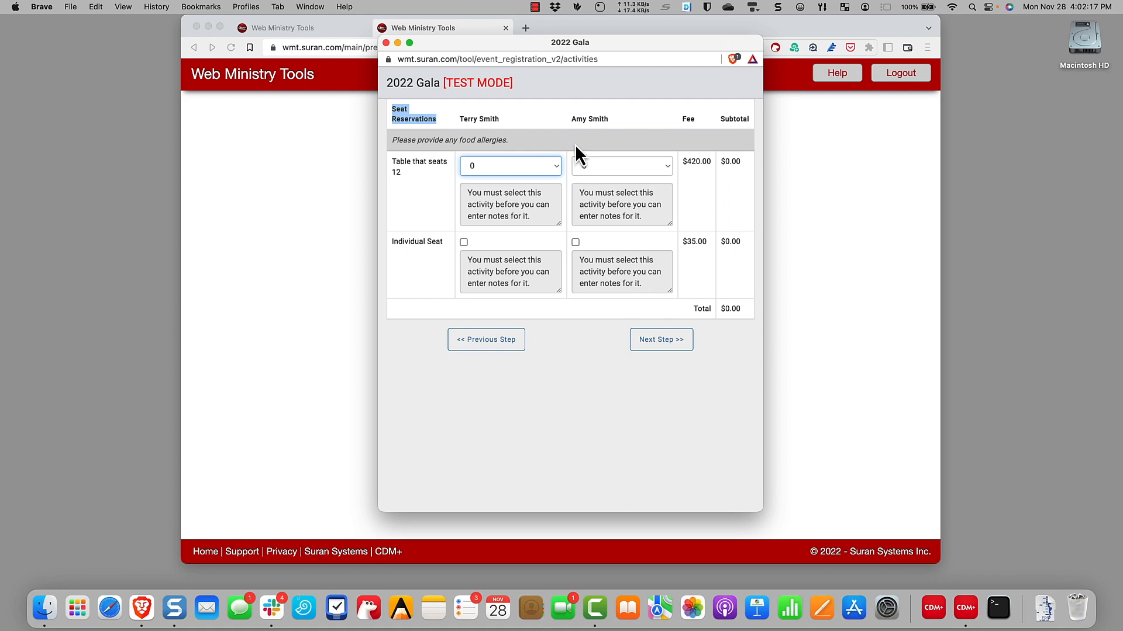
Reserve individual seats for both attendees with notes 'Peanut allergy' and 'Gluten-free diet', then submit
{"action": "left_click", "coordinate": [464, 244]}
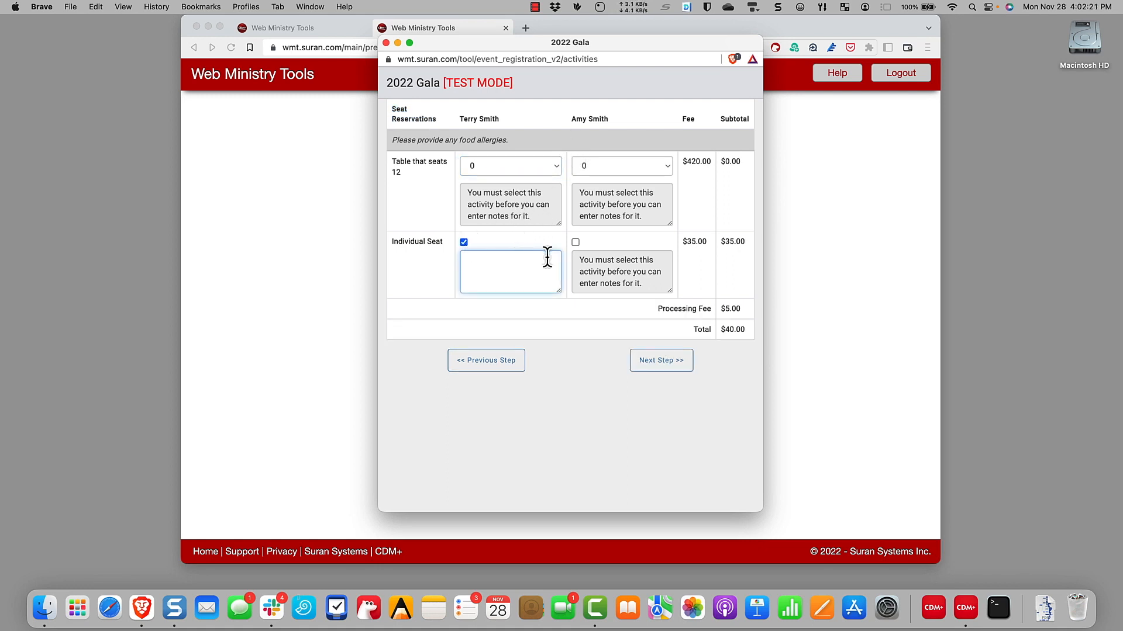
{"action": "left_click", "coordinate": [575, 242]}
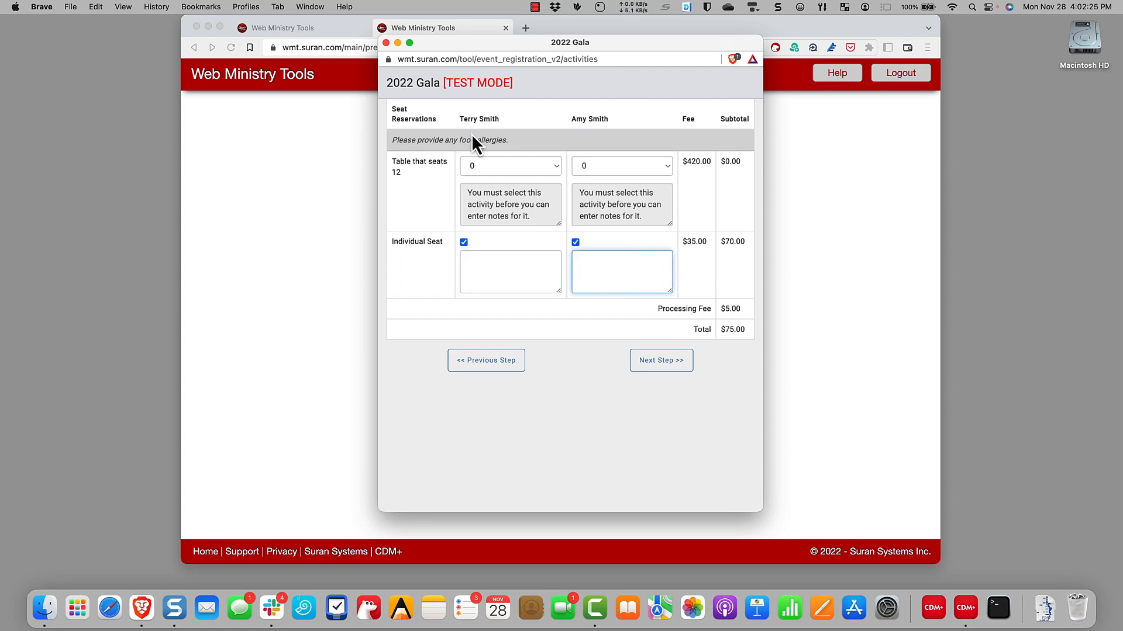
{"action": "left_click", "coordinate": [509, 256]}
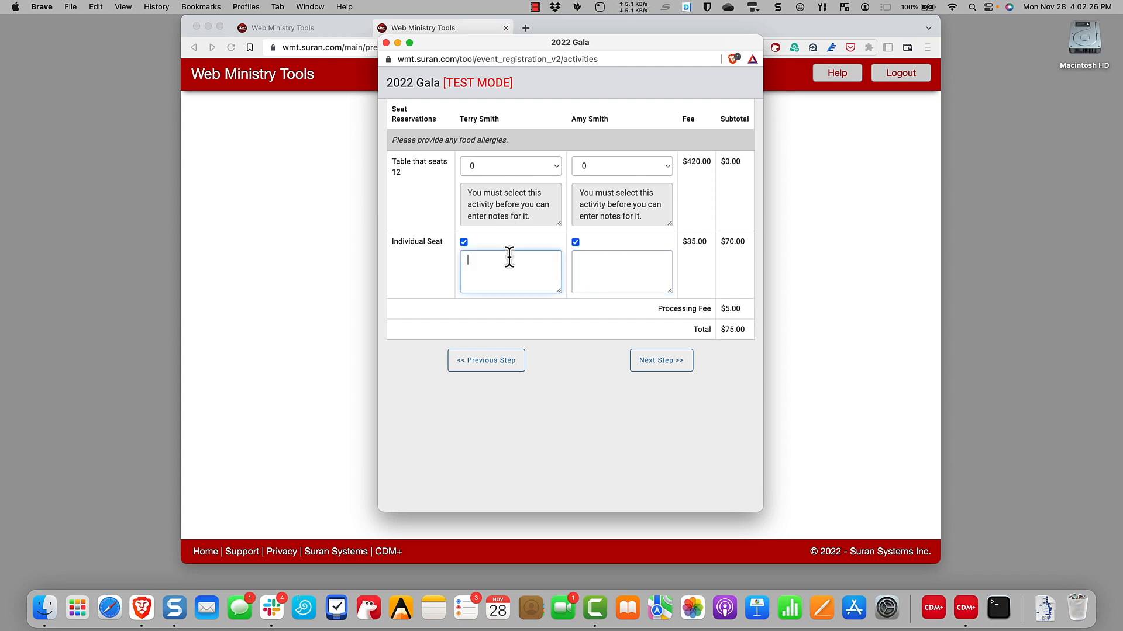
{"action": "left_click", "coordinate": [501, 141]}
{"action": "left_click_drag", "start_coordinate": [502, 141], "coordinate": [391, 141]}
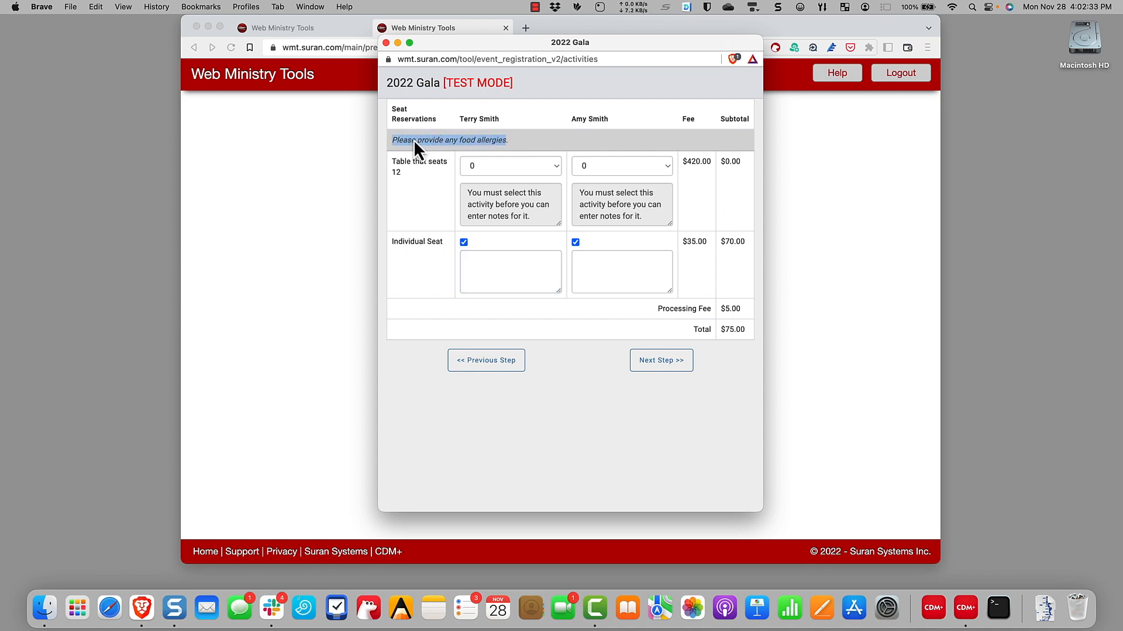
{"action": "left_click", "coordinate": [521, 268]}
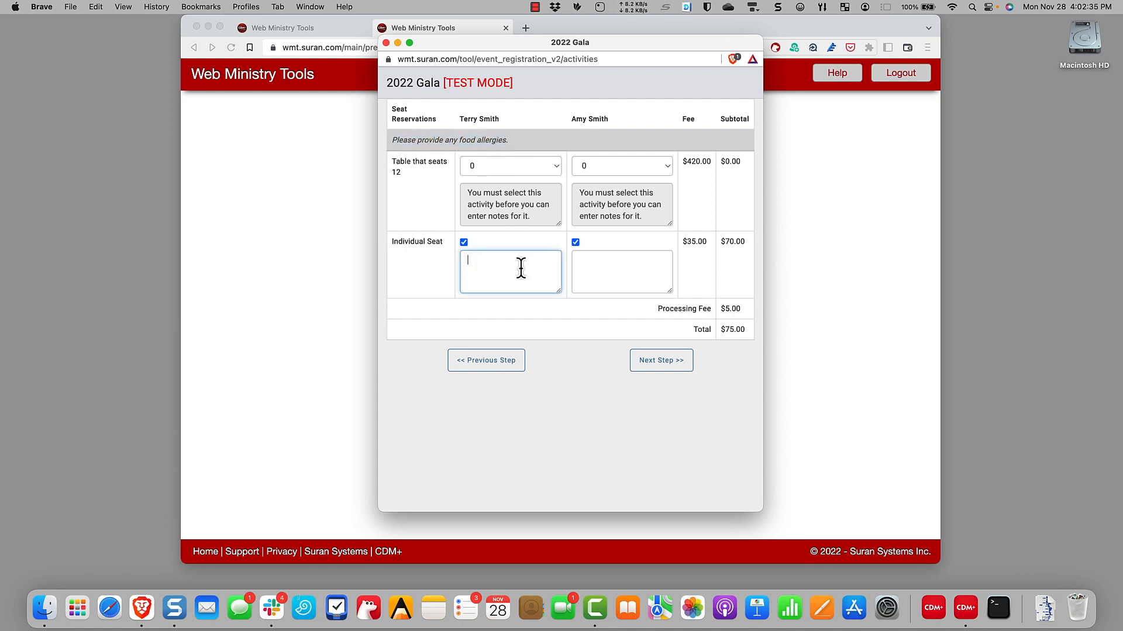
{"action": "type", "text": "Peanut"}
{"action": "type", "text": " allergy"}
{"action": "key", "text": "Tab"}
{"action": "type", "text": "Gluten-free diet"}
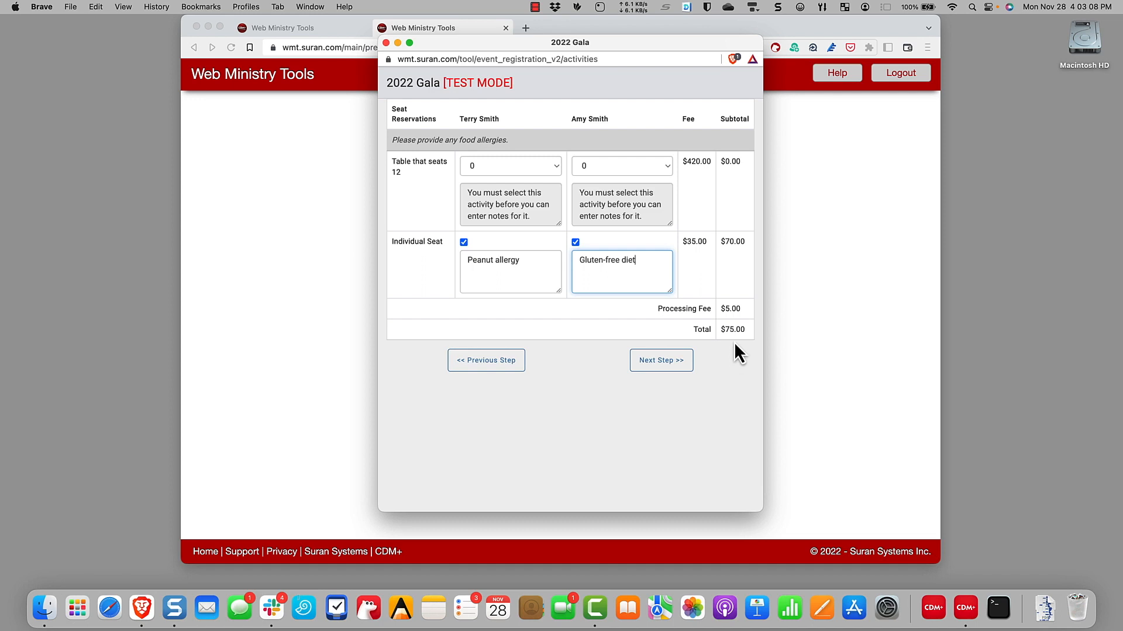
{"action": "left_click", "coordinate": [668, 363]}
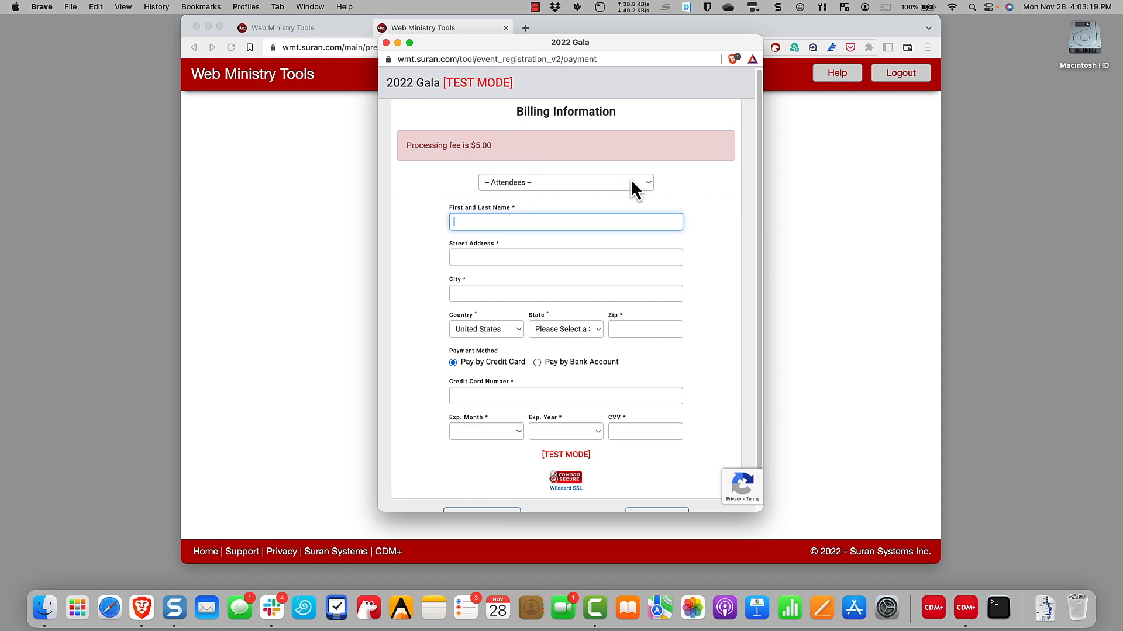
Bill the first attendee and enter their street address, city, state and zip code
{"action": "left_click", "coordinate": [570, 182]}
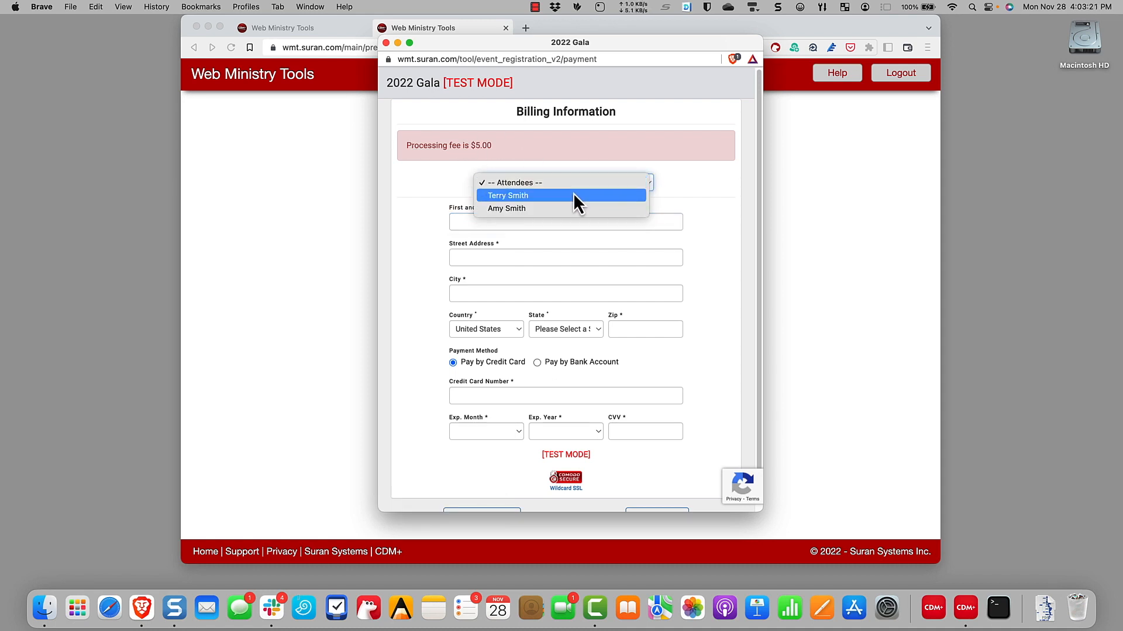
{"action": "left_click", "coordinate": [573, 196]}
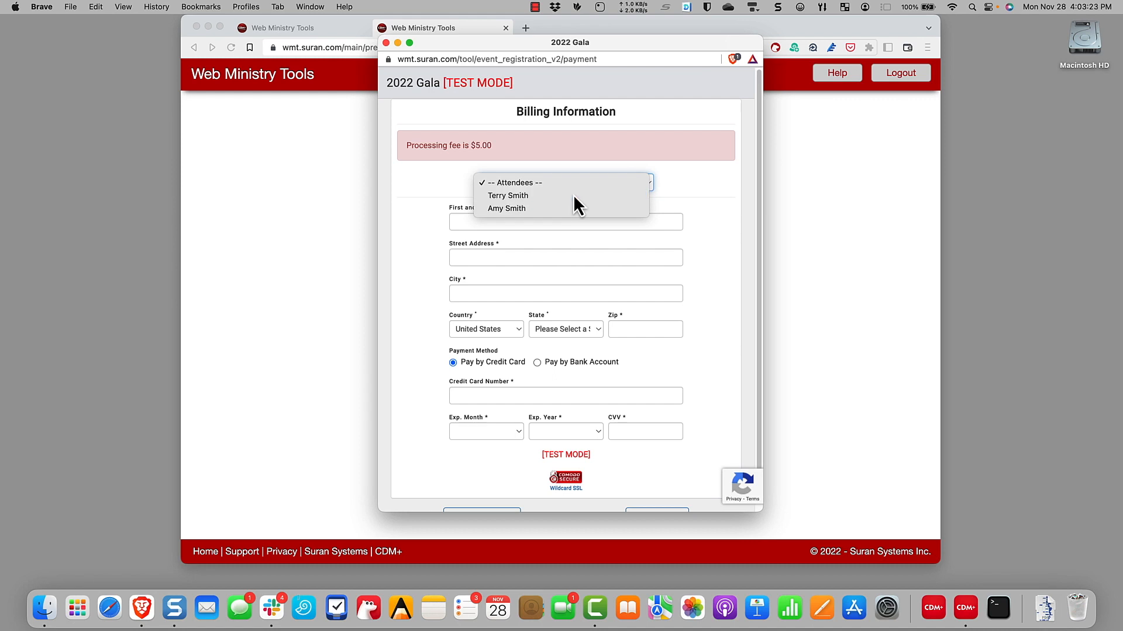
{"action": "left_click", "coordinate": [507, 258]}
{"action": "type", "text": "3549 Mockingbird Lane"}
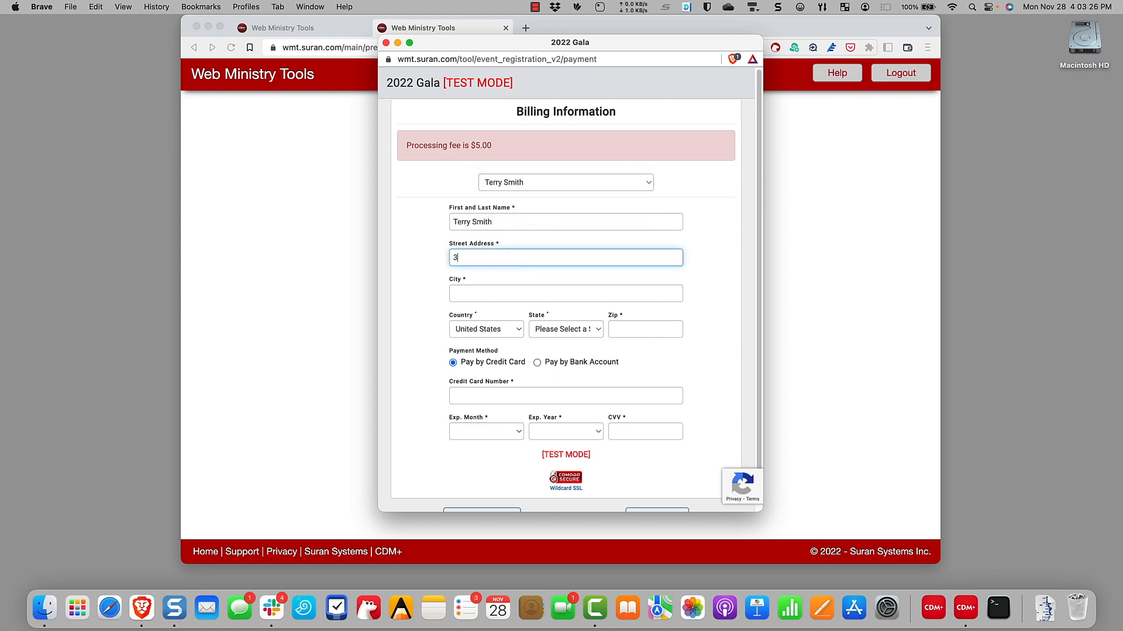
{"action": "key", "text": "Tab"}
{"action": "type", "text": "Big City"}
{"action": "key", "text": "Tab"}
{"action": "type", "text": "ke"}
{"action": "key", "text": "Tab"}
{"action": "type", "text": "40123"}
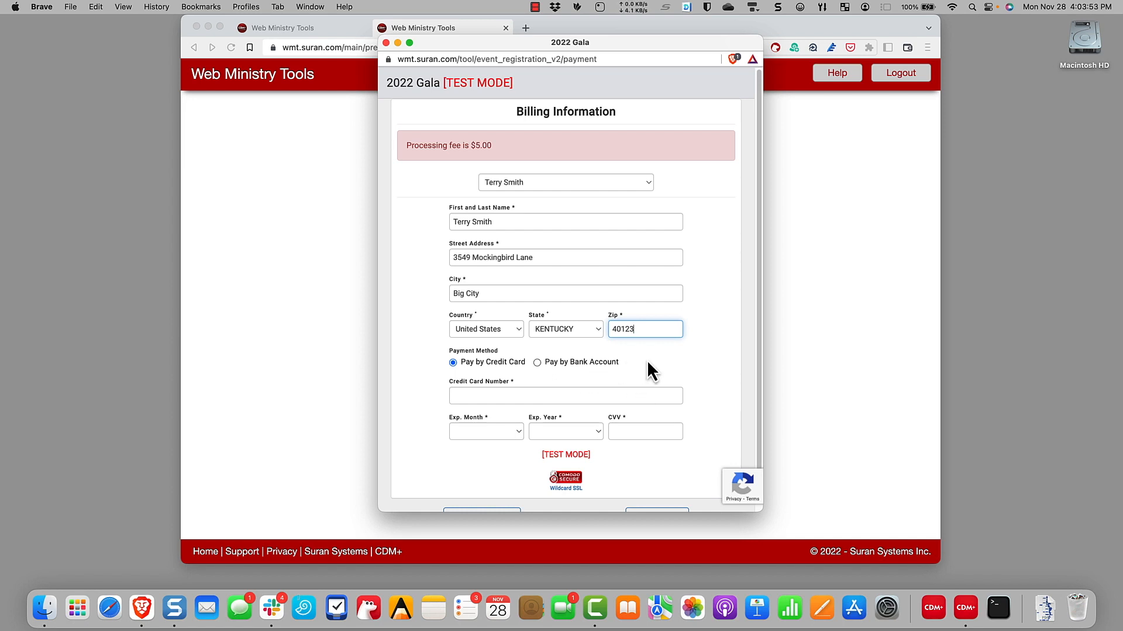
Pay by checking bank account with the routing and account numbers, then continue to review
{"action": "left_click", "coordinate": [557, 367]}
{"action": "left_click", "coordinate": [497, 396]}
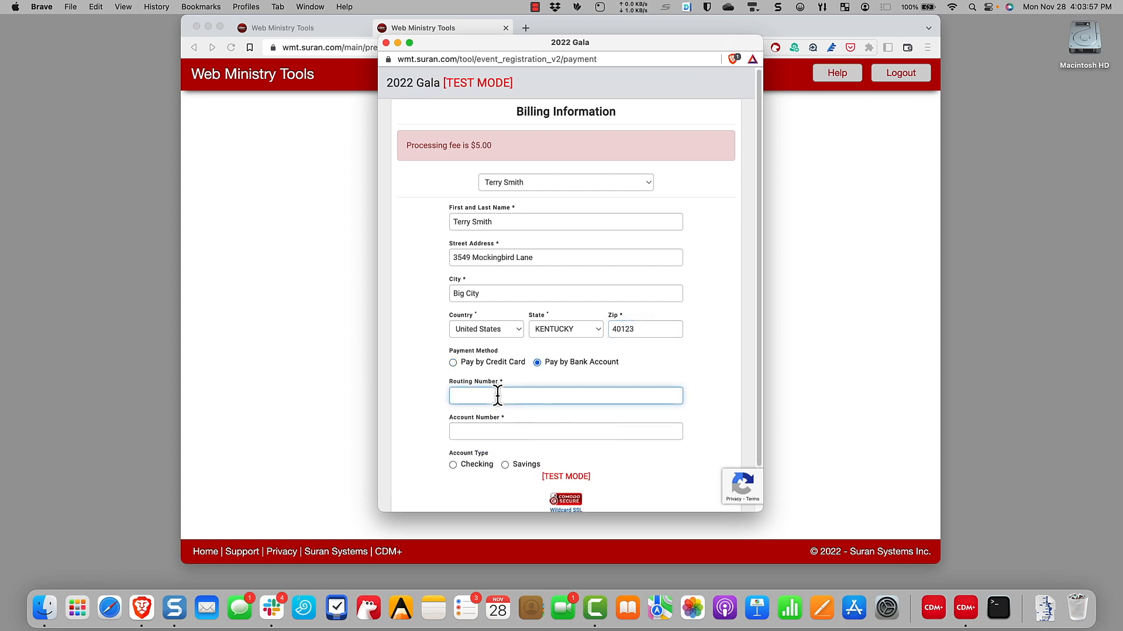
{"action": "type", "text": "021000021"}
{"action": "left_click", "coordinate": [499, 431]}
{"action": "type", "text": "0123456789"}
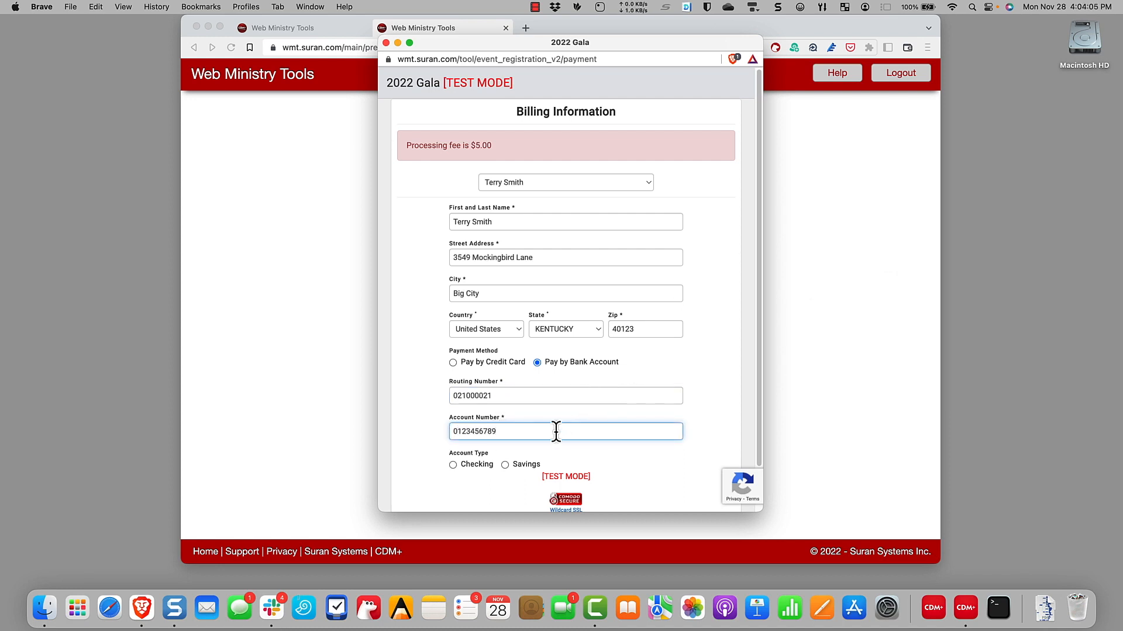
{"action": "scroll", "coordinate": [552, 432], "scroll_direction": "down", "scroll_amount": 2}
{"action": "left_click", "coordinate": [453, 416]}
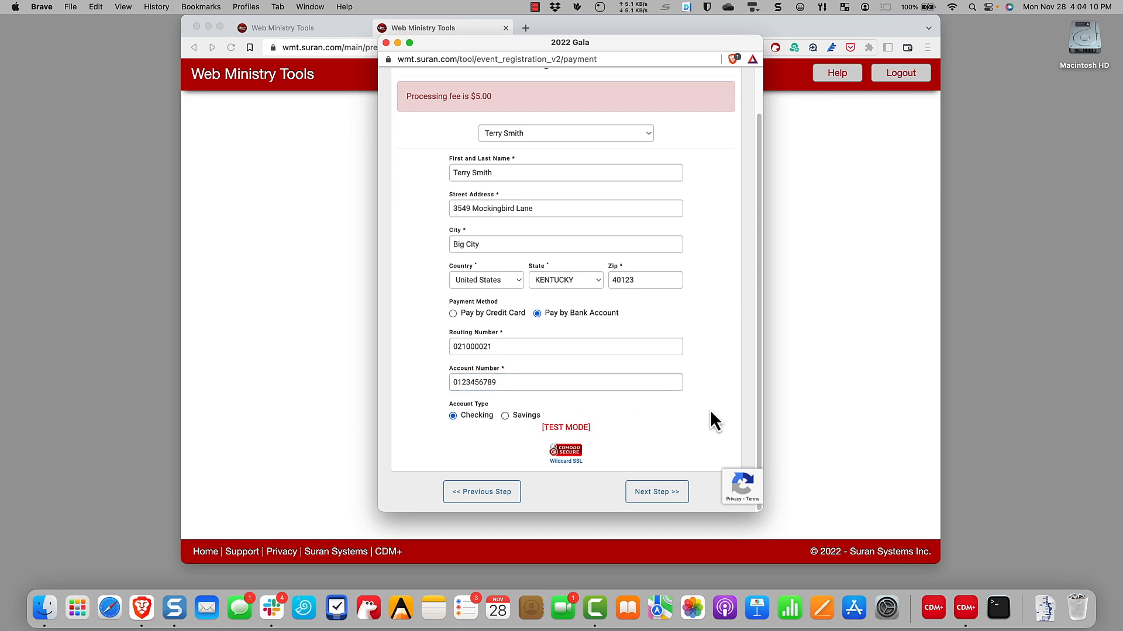
{"action": "left_click", "coordinate": [663, 493]}
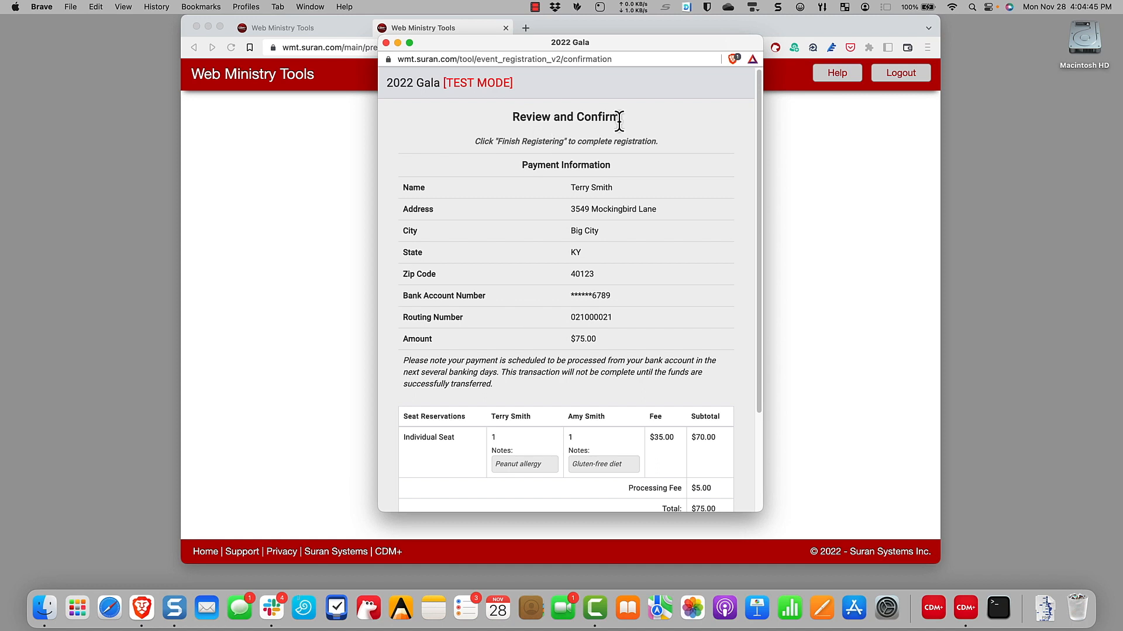
Review the $75.00 total for both individual seats and click Finish Registering
{"action": "scroll", "coordinate": [703, 255], "scroll_direction": "down", "scroll_amount": 2}
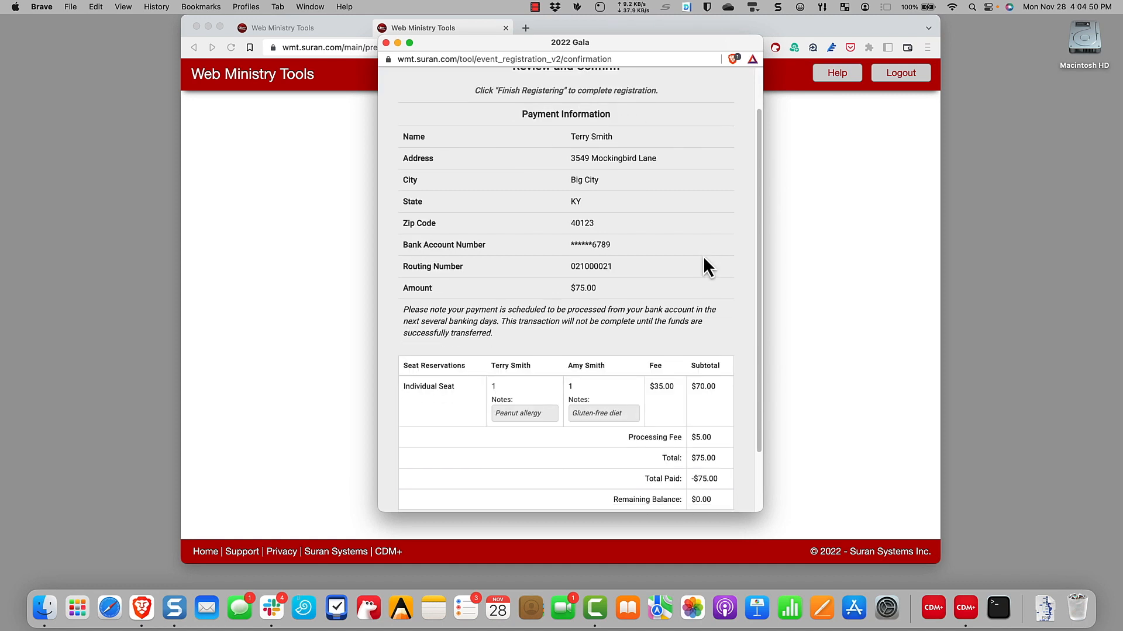
{"action": "scroll", "coordinate": [702, 255], "scroll_direction": "up", "scroll_amount": 2}
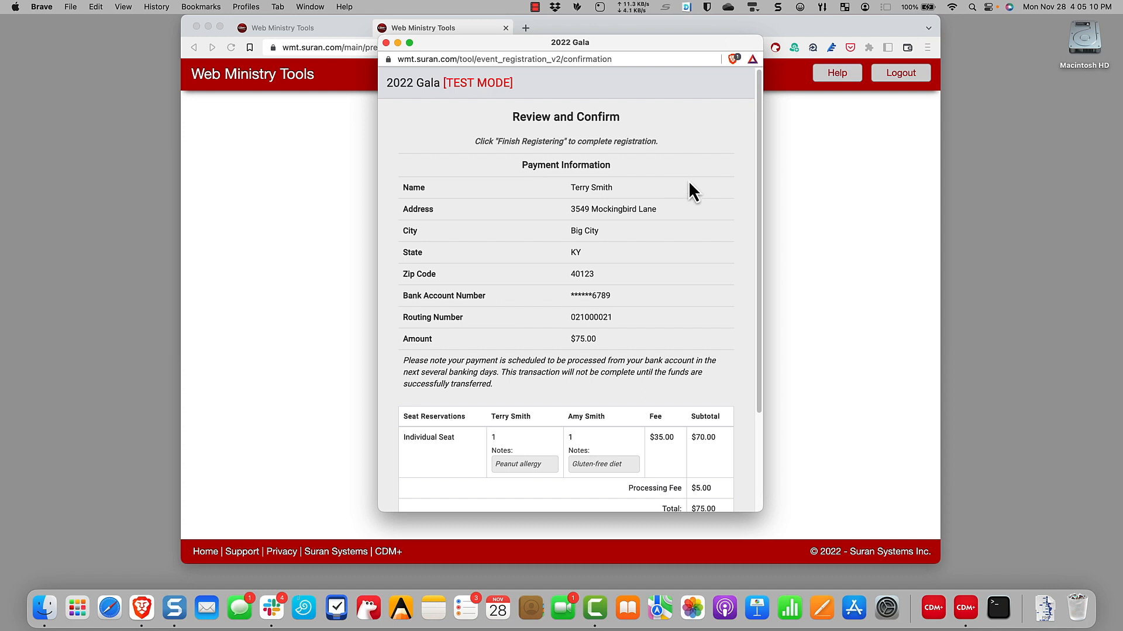
{"action": "scroll", "coordinate": [689, 183], "scroll_direction": "down", "scroll_amount": 4}
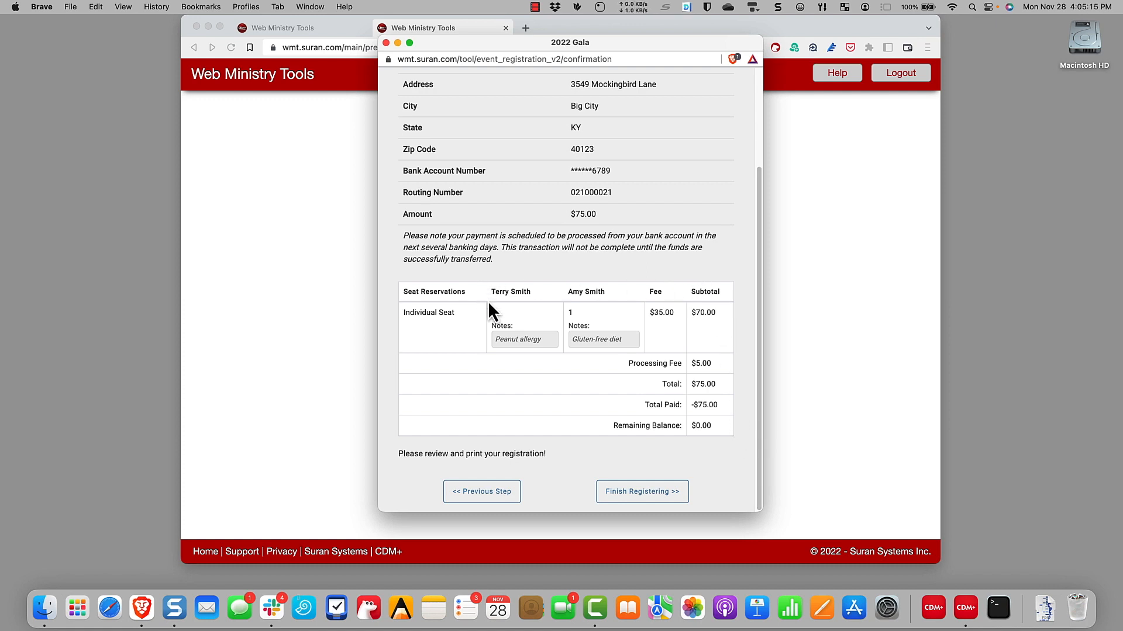
{"action": "left_click", "coordinate": [649, 502]}
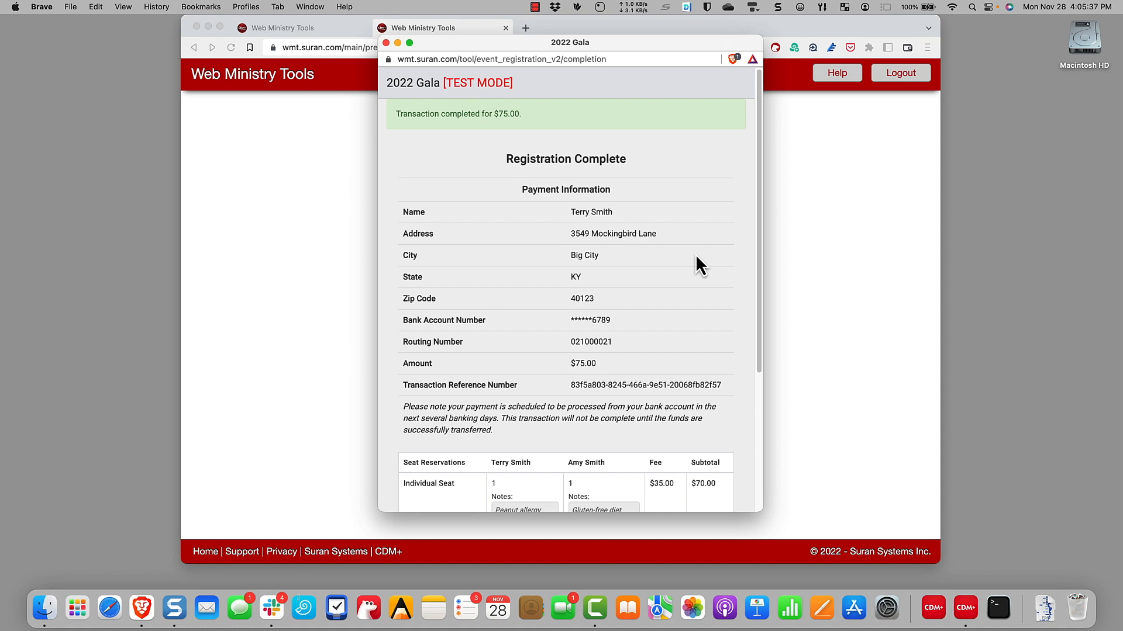
Print the Registration Complete confirmation for the $75.00 transaction
{"action": "scroll", "coordinate": [696, 257], "scroll_direction": "down", "scroll_amount": 5}
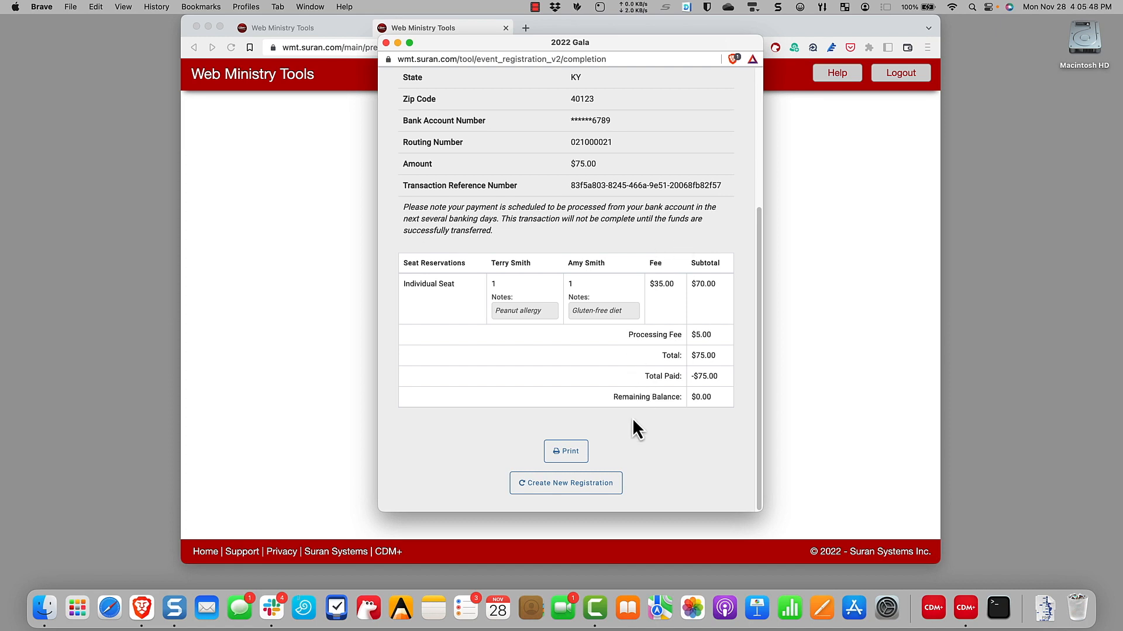
{"action": "left_click", "coordinate": [566, 454]}
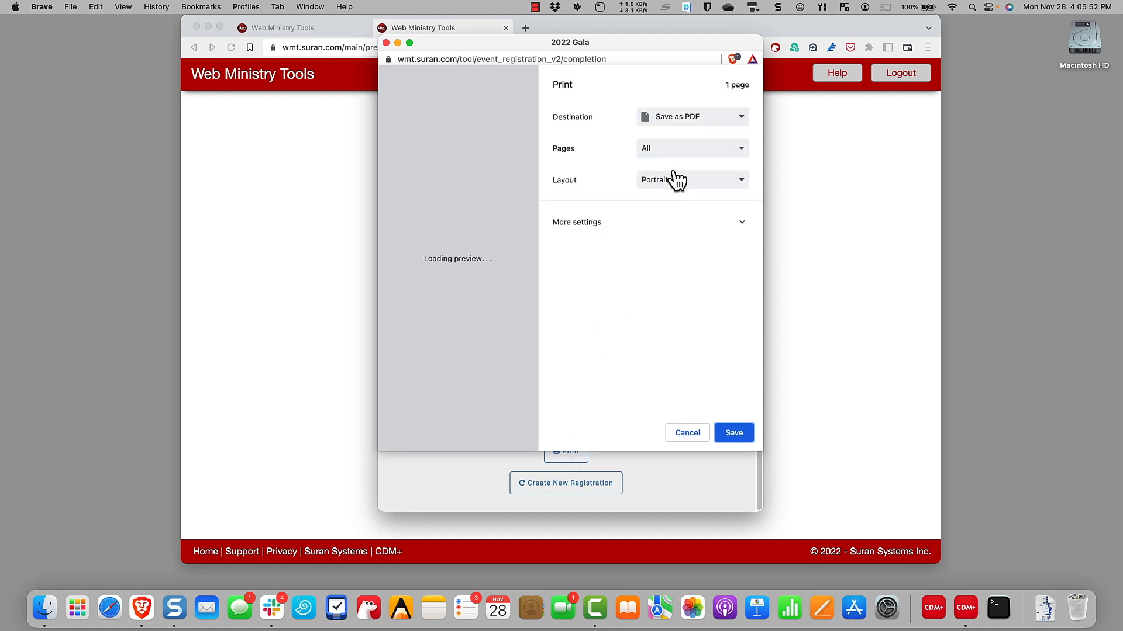
Check the print destination list, then open the CDM+ Contact Support request form
{"action": "left_click", "coordinate": [714, 121]}
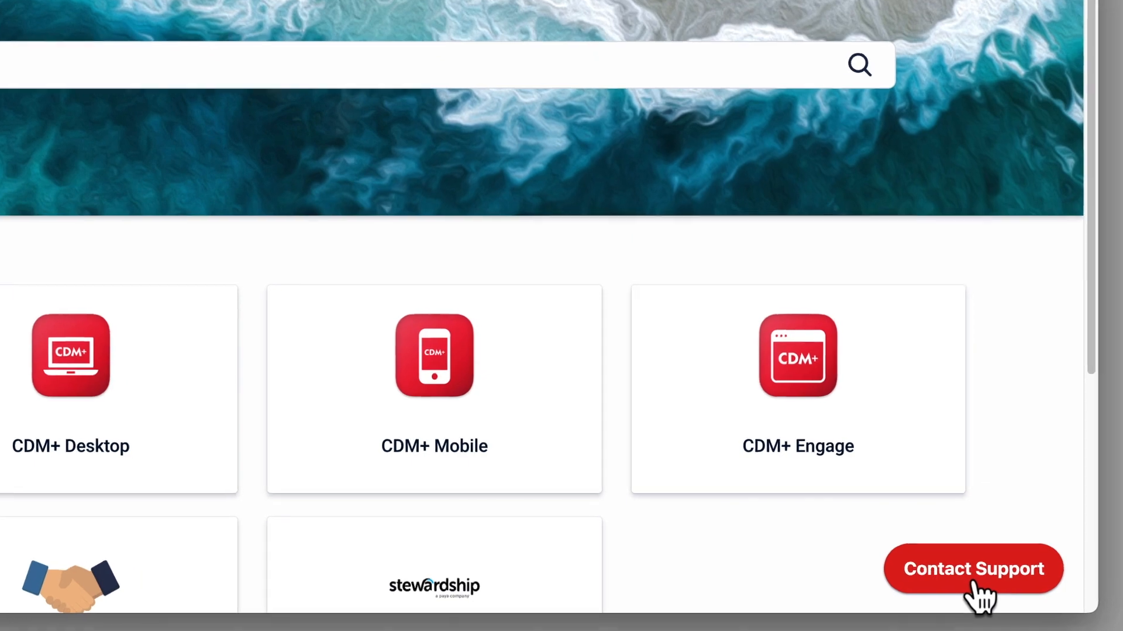
{"action": "left_click", "coordinate": [935, 560]}
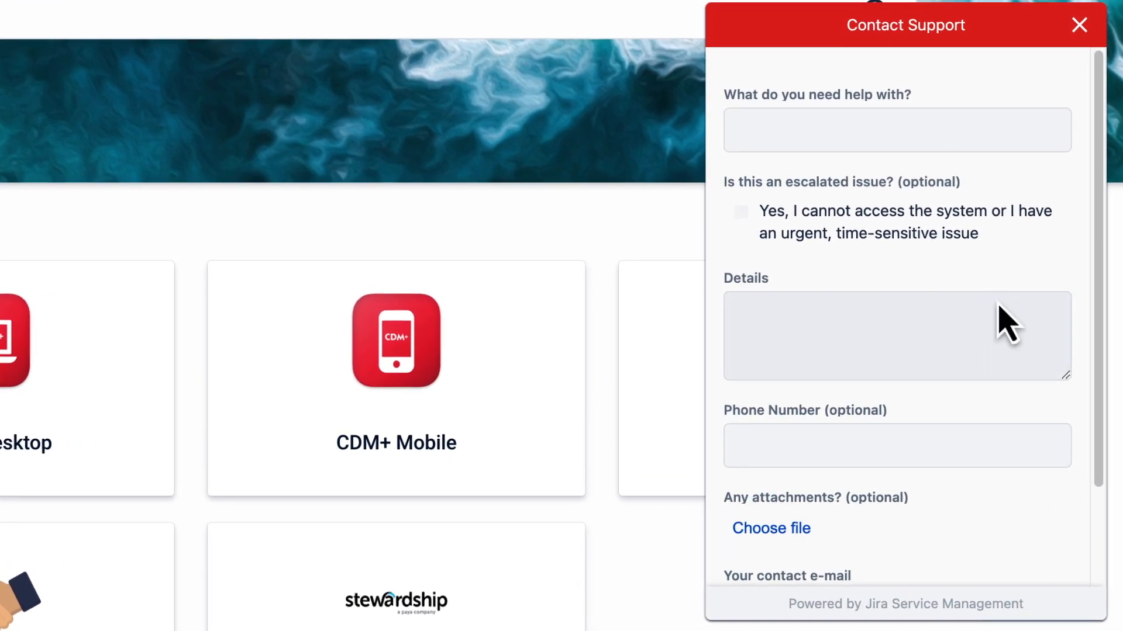